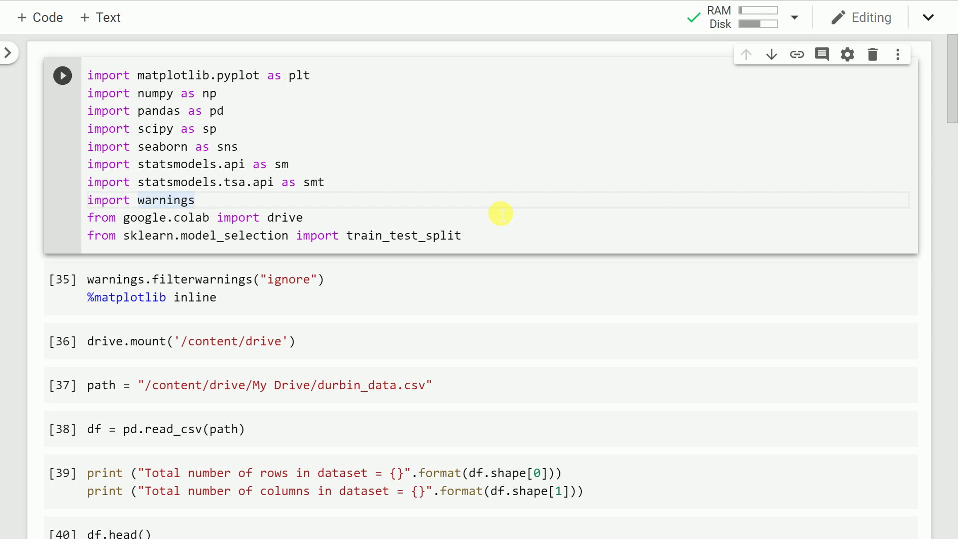
Run the library imports and warning filter, mount Google Drive, and load durbin_data.csv into df.
key("shift+Return")
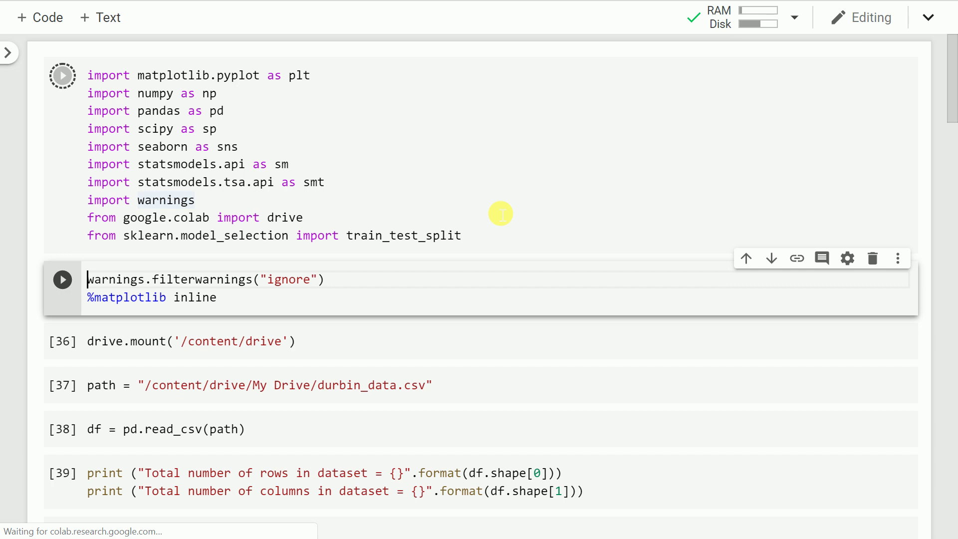
key("shift+Return")
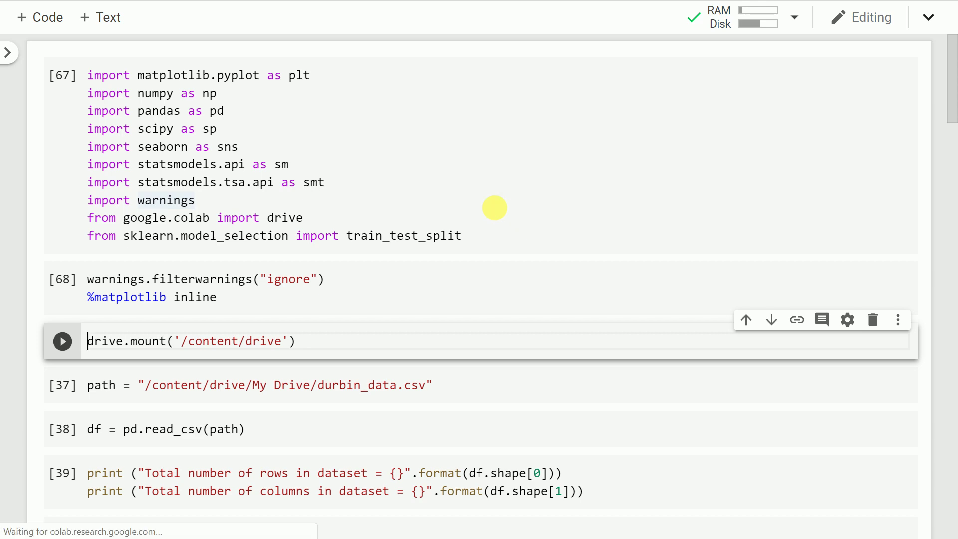
key("shift+Return")
key("shift+Return")
key("shift+Return")
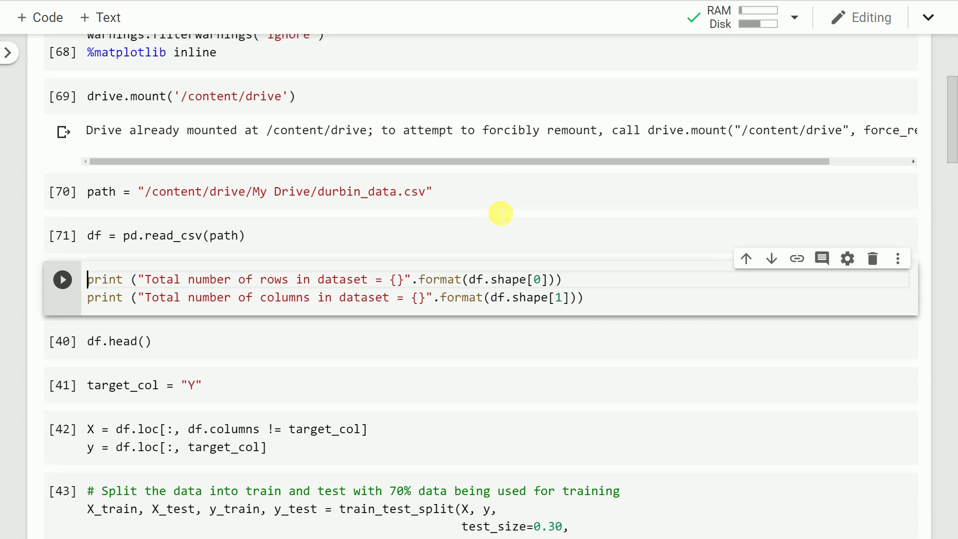
Print the dataset's row and column totals and display its first rows with df.head().
key("shift+Return")
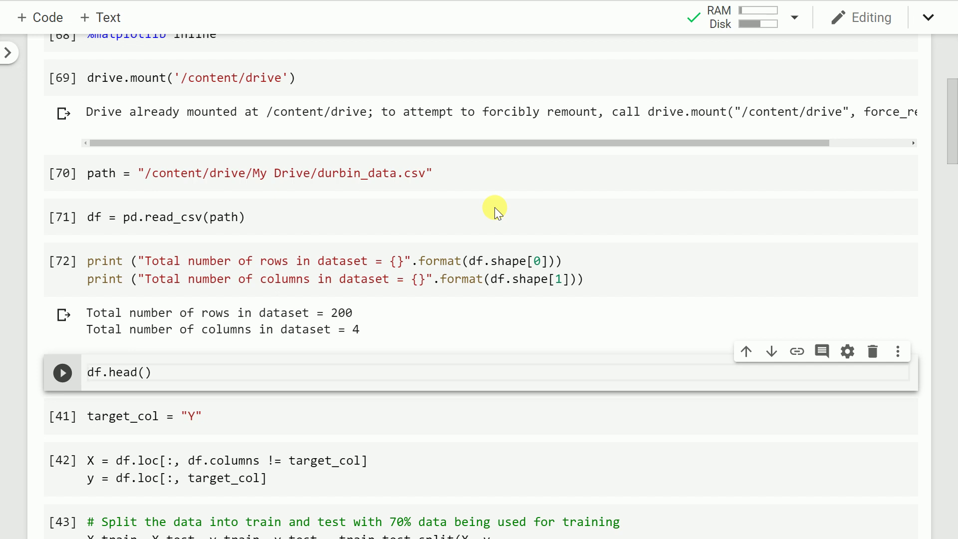
key("shift+Return")
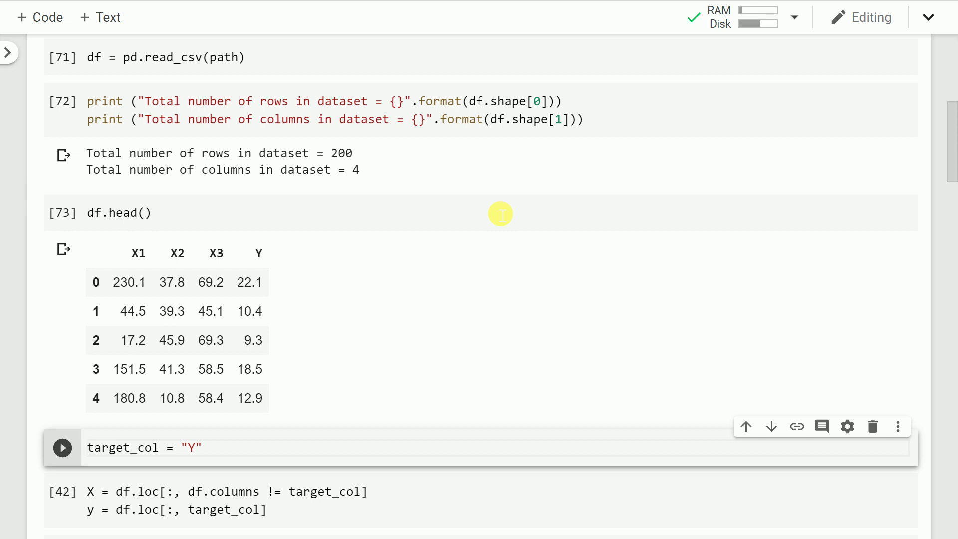
Run the cells that set Y as the target, separate X and y, and split them with test_size 0.30 and random_state 42.
scroll(500, 213, "down", 3)
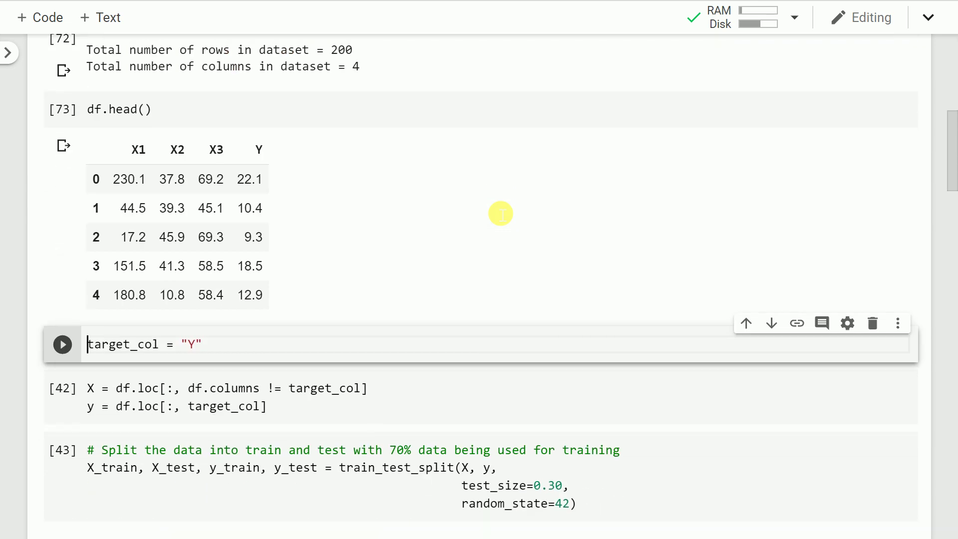
key("shift+Return")
key("shift+Return")
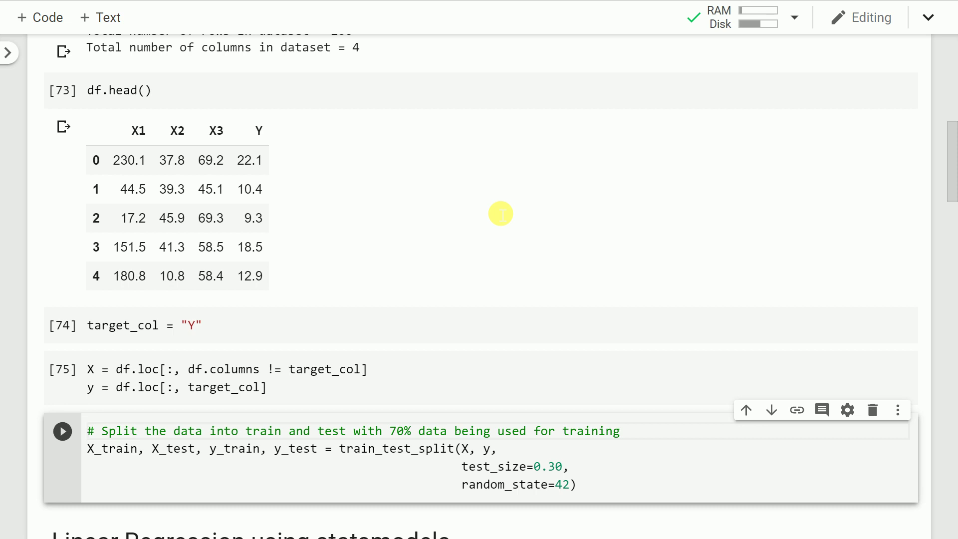
scroll(501, 214, "down", 2)
key("shift+Return")
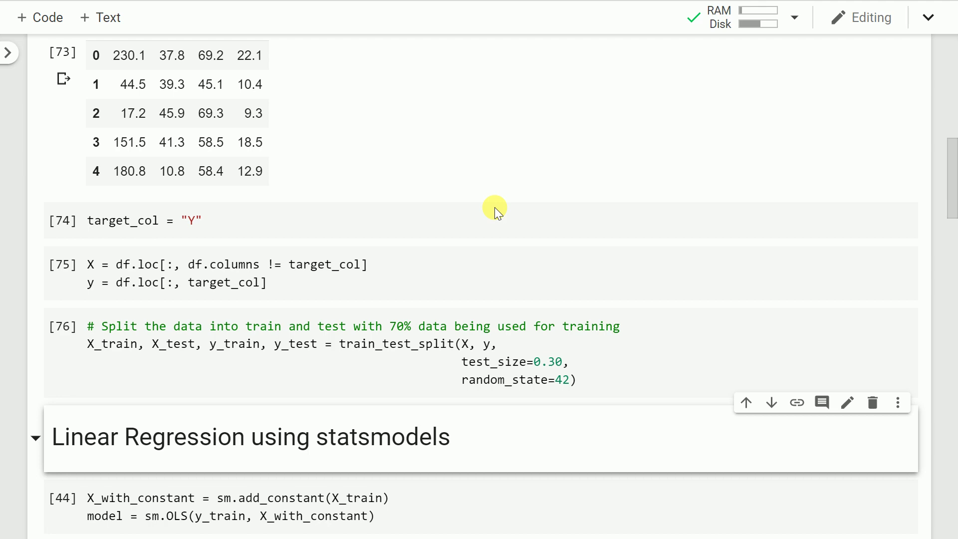
Build and fit the statsmodels OLS regression on the training data with a constant, and print its results summary.
scroll(495, 207, "down", 4)
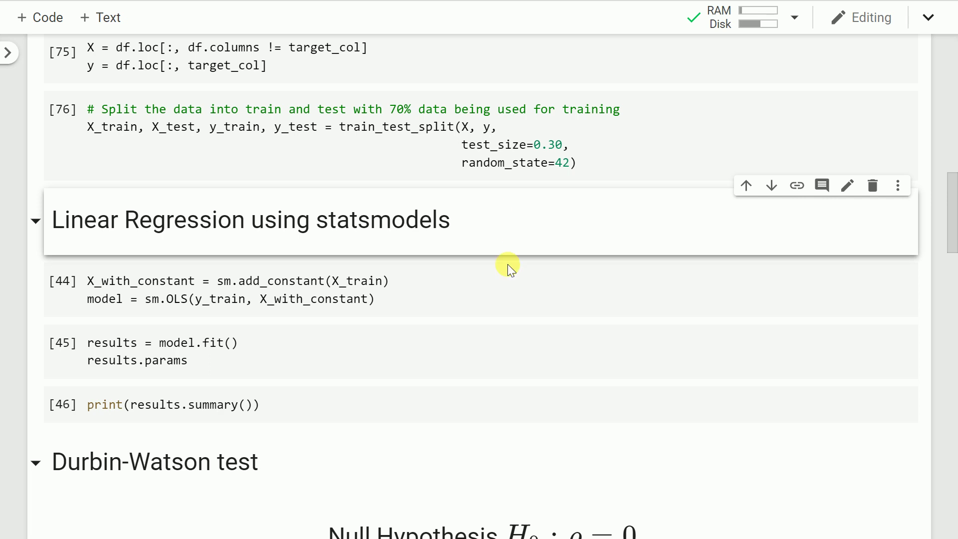
left_click(484, 305)
key("shift+Return")
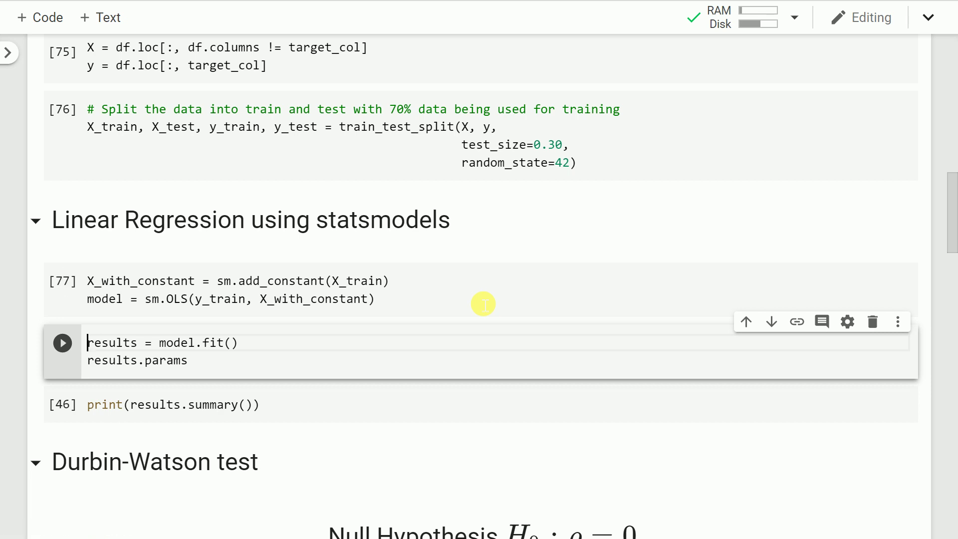
key("shift+Return")
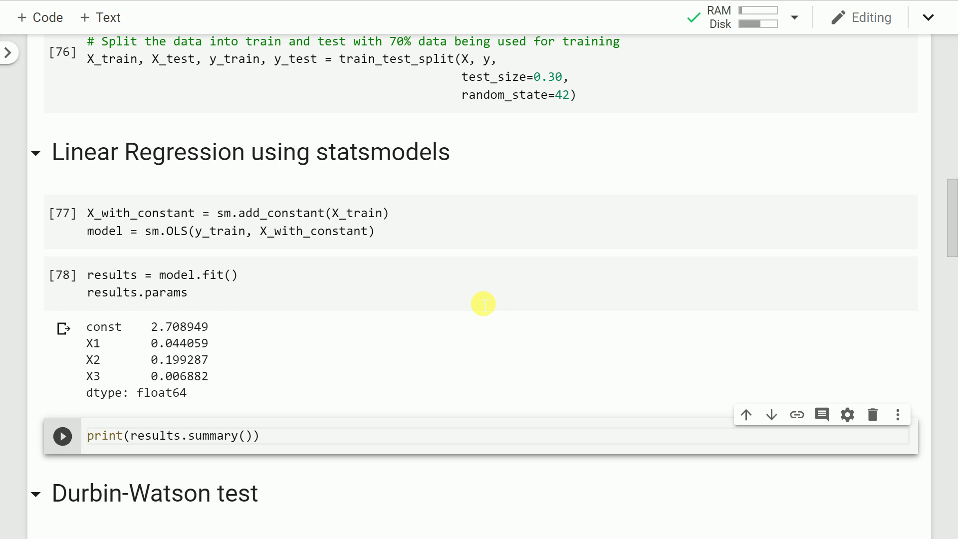
key("shift+Return")
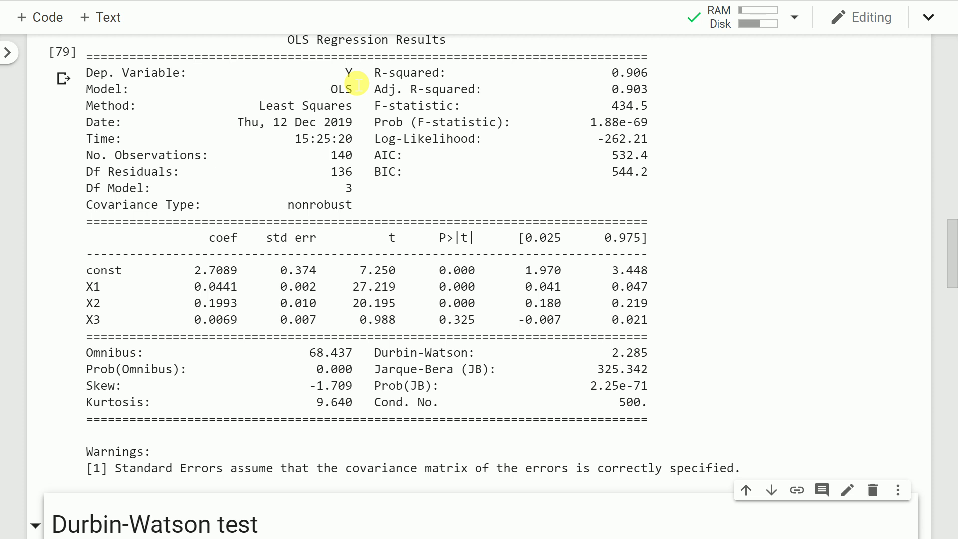
Highlight the Durbin-Watson entry in the OLS regression summary.
left_click(379, 260)
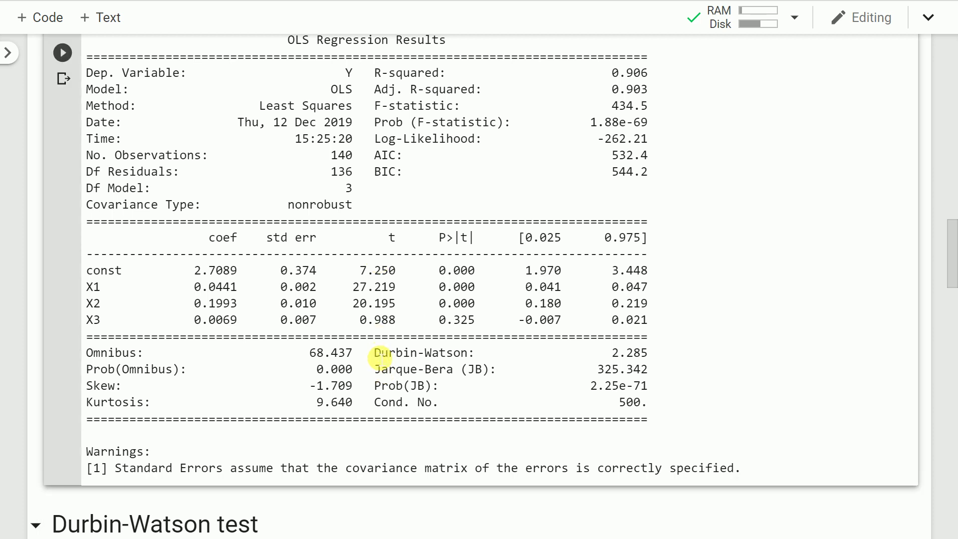
left_click_drag(379, 356, 498, 356)
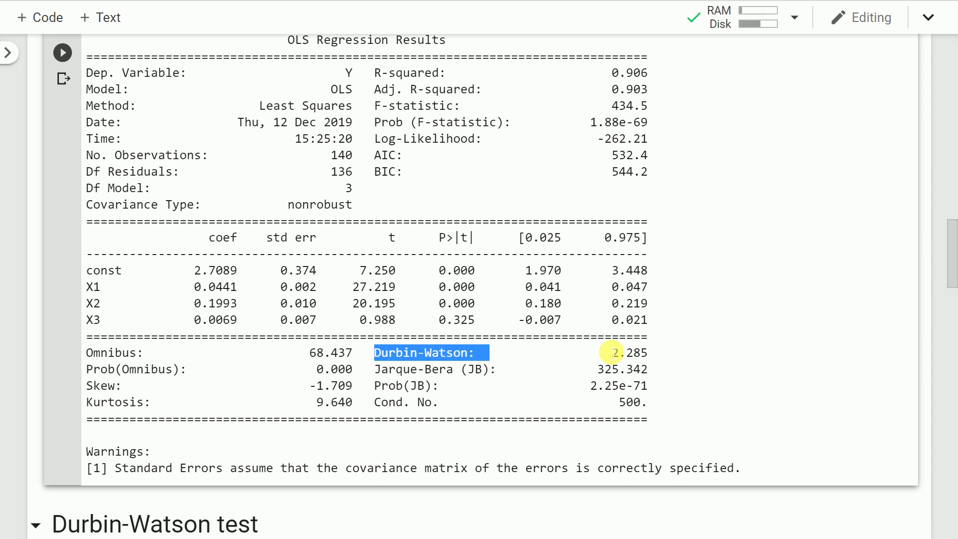
left_click(391, 486)
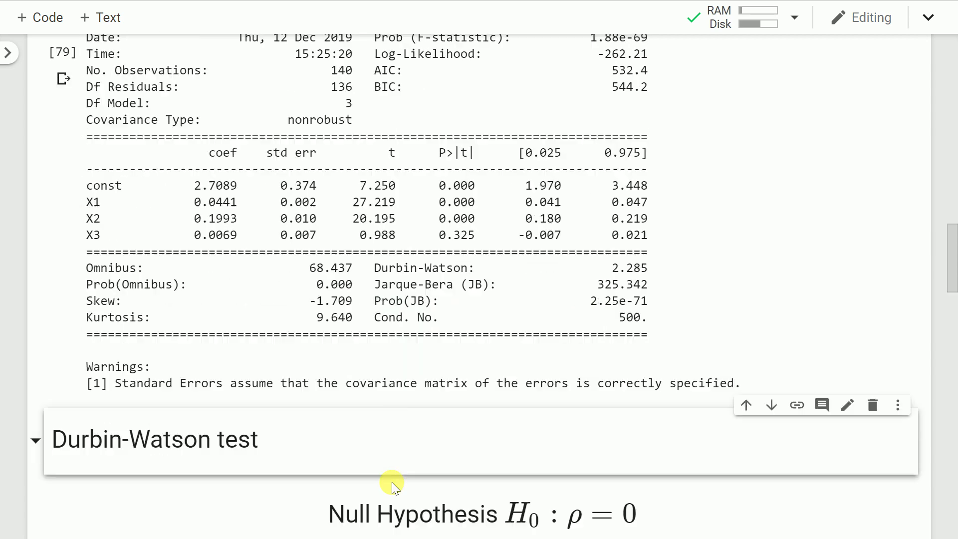
Read the Durbin-Watson test section's hypotheses, statistic formula and decision rules.
scroll(391, 485, "down", 10)
scroll(391, 486, "up", 1)
scroll(122, 397, "up", 1)
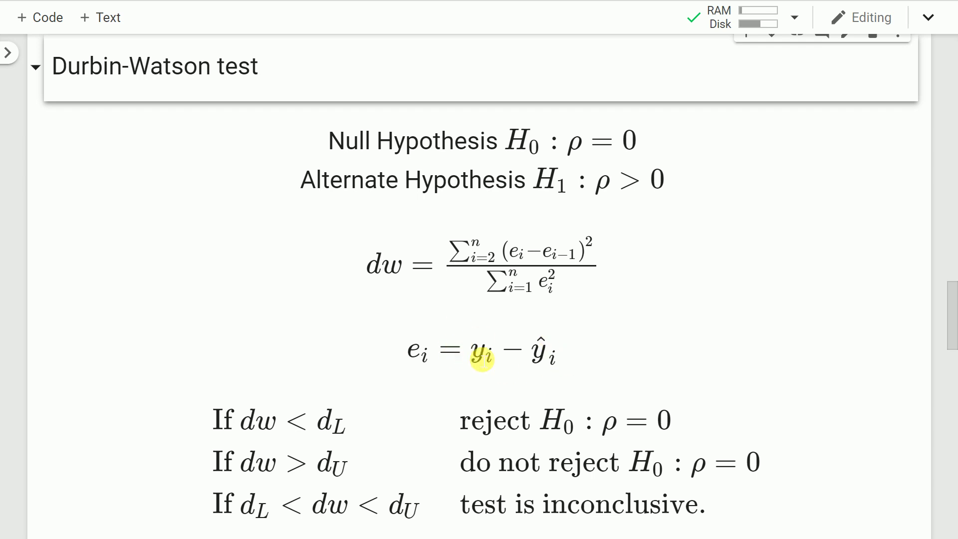
scroll(481, 357, "down", 3)
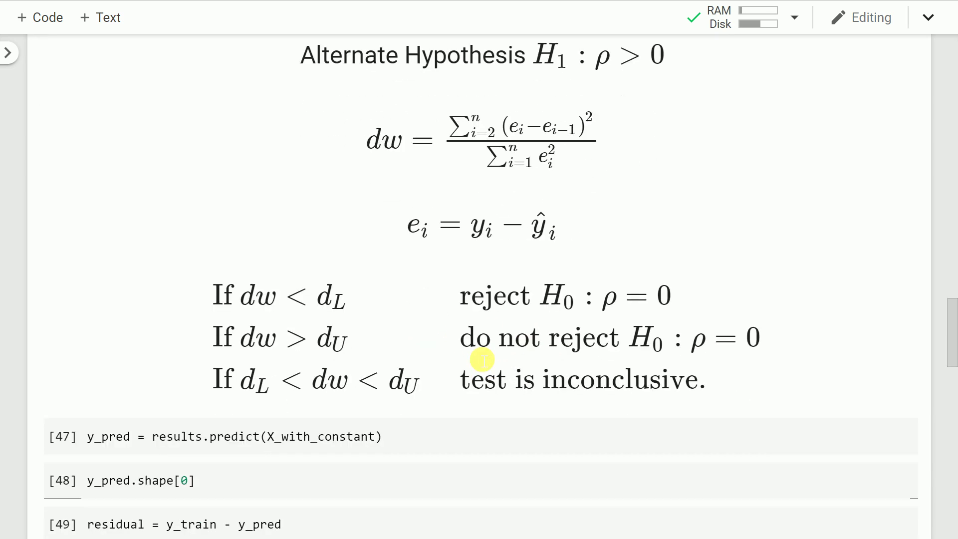
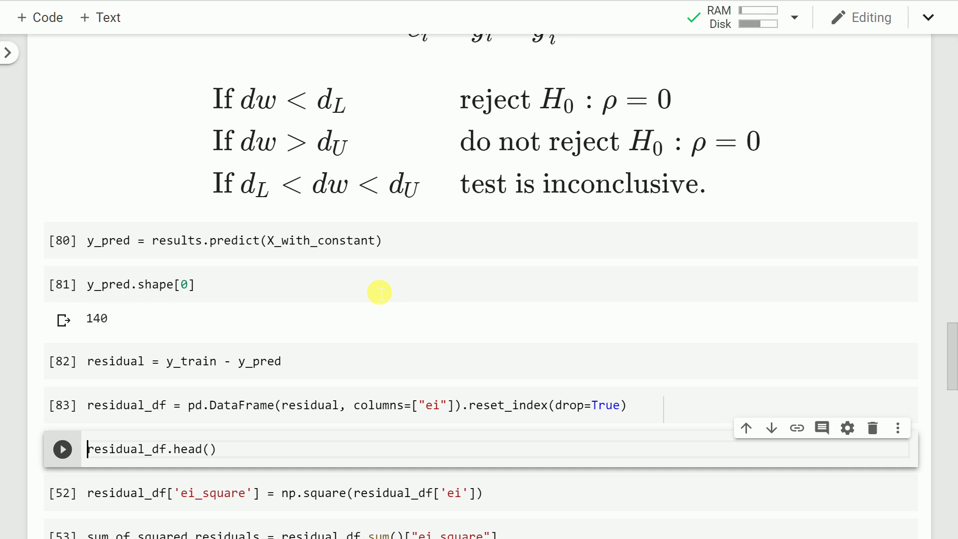
Display the first rows of residual_df and add an ei_square column holding the squared residuals.
key("shift+Return")
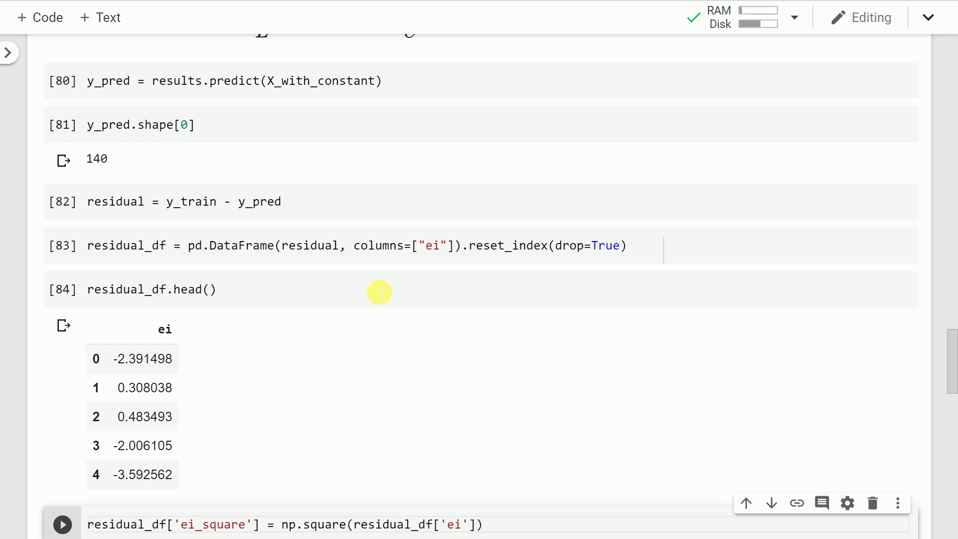
scroll(379, 293, "down", 2)
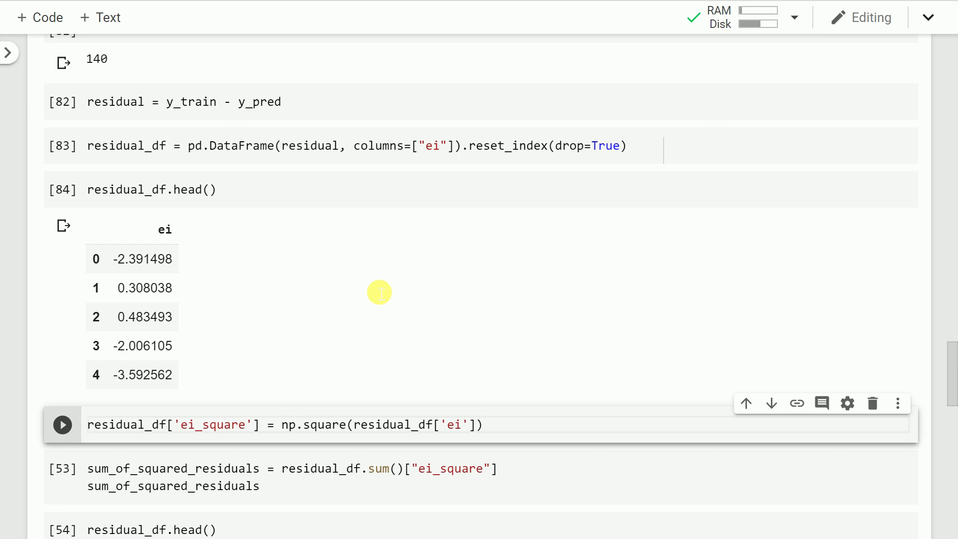
key("shift+Return")
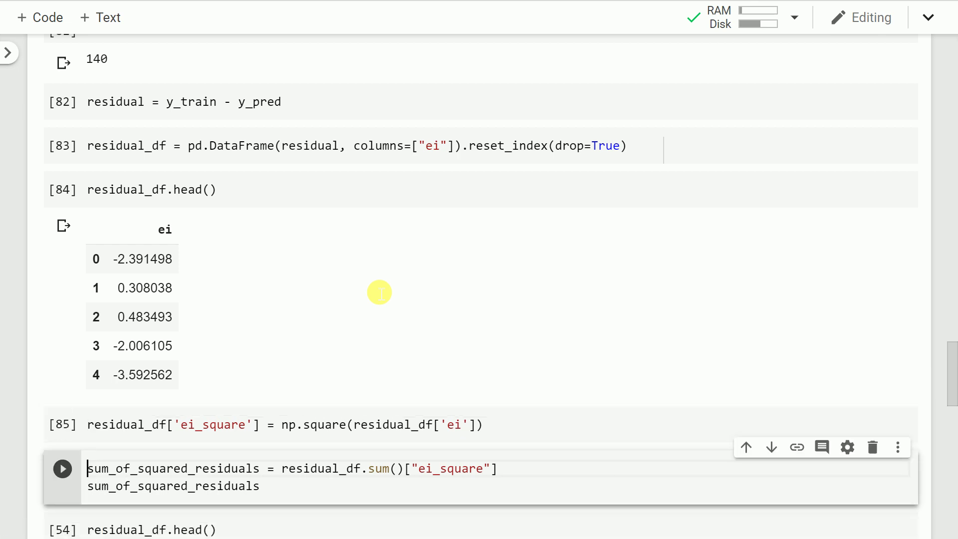
Check the denominator of the Durbin-Watson formula and run the cell computing sum_of_squared_residuals from the ei_square column.
key("ctrl+a")
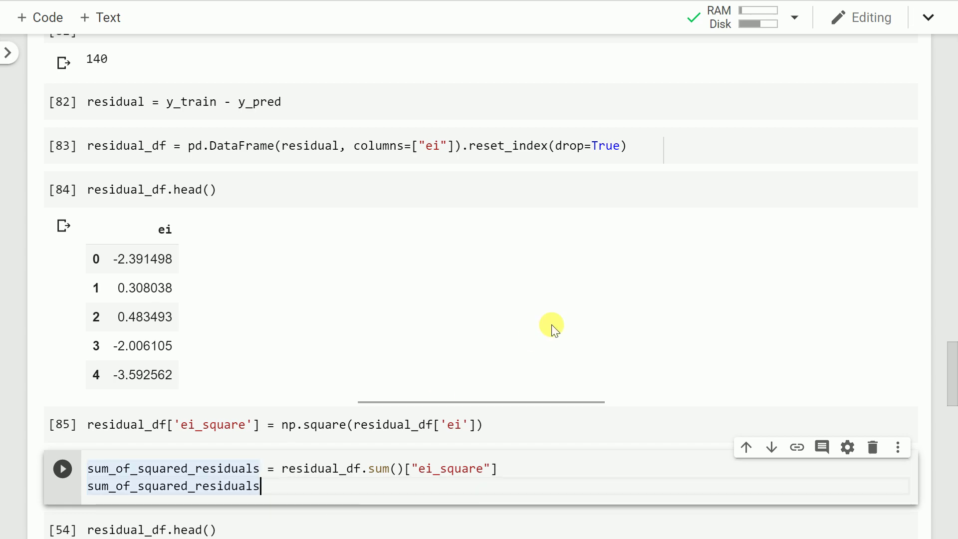
scroll(552, 327, "up", 4)
scroll(551, 325, "up", 10)
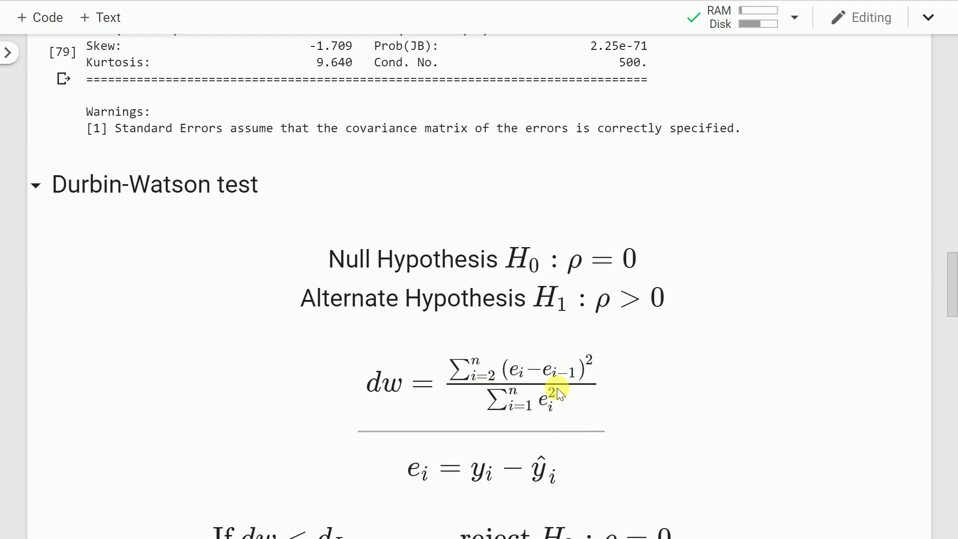
scroll(508, 392, "down", 16)
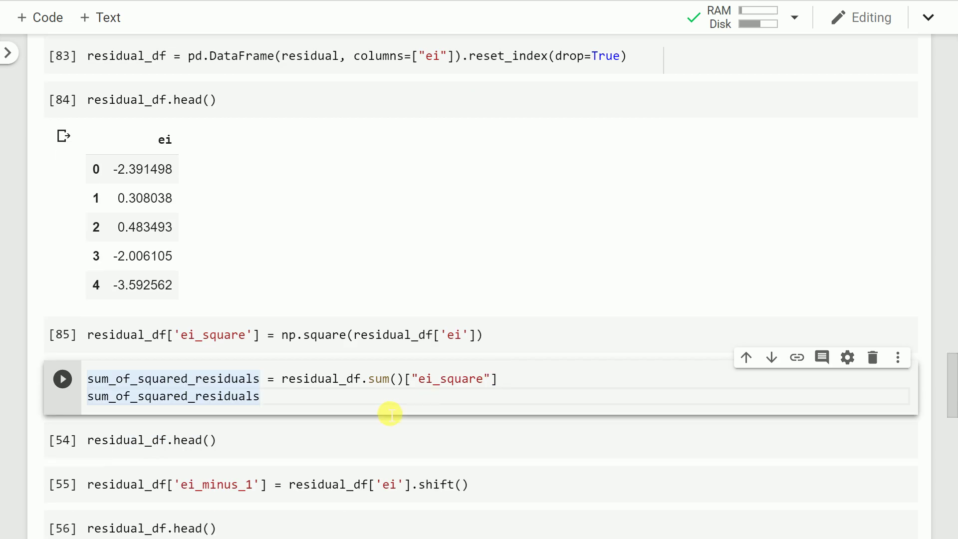
mouse_move(349, 386)
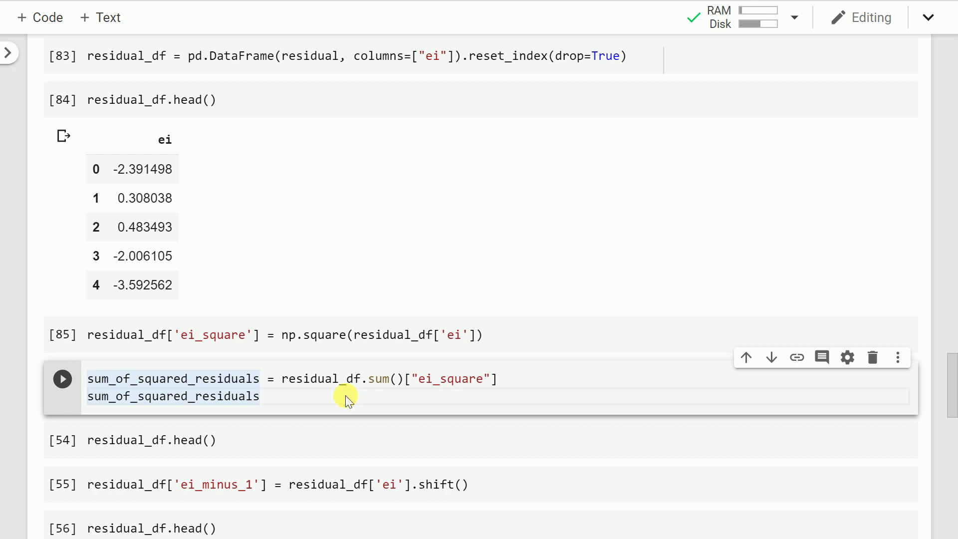
key("shift+Return")
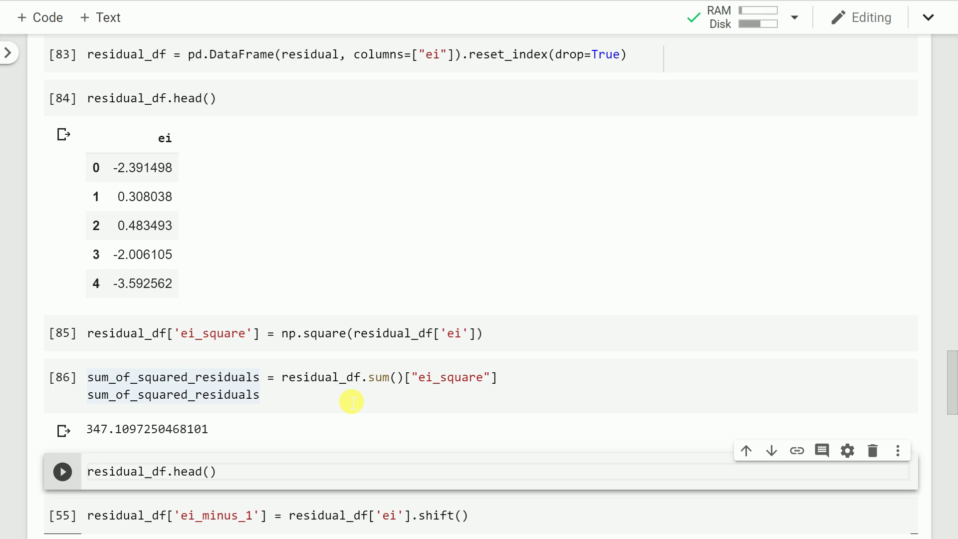
Preview residual_df, add the ei_minus_1 column by shifting ei, and display the first rows again.
scroll(352, 402, "down", 2)
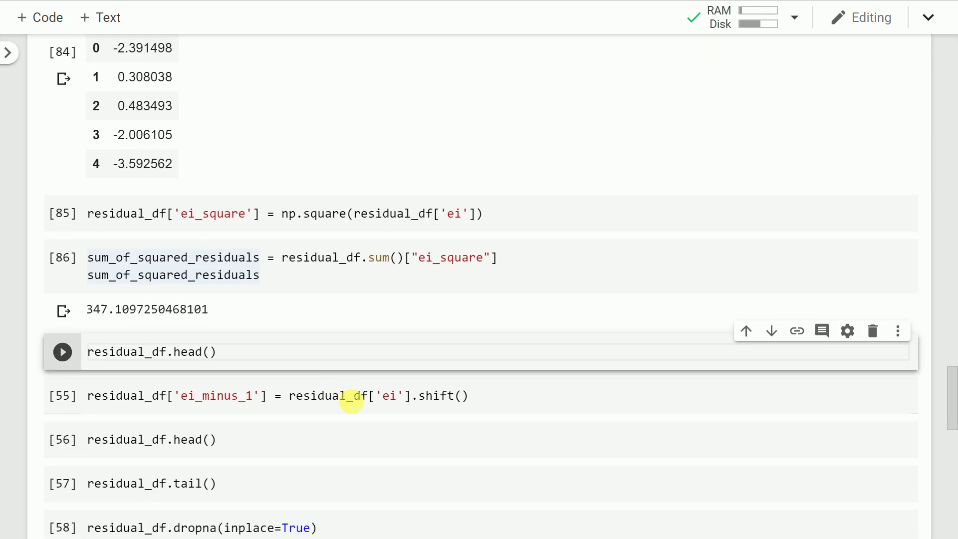
key("shift+Return")
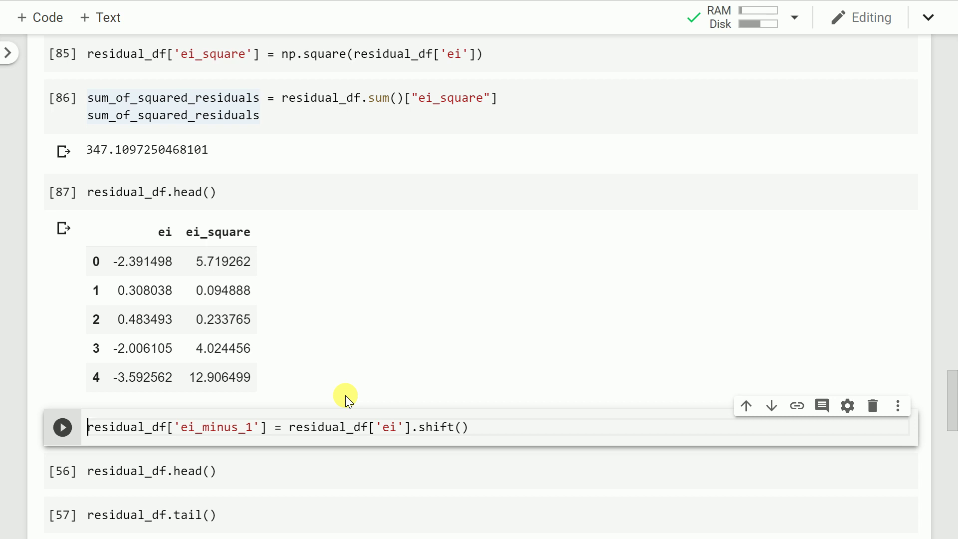
scroll(345, 395, "down", 1)
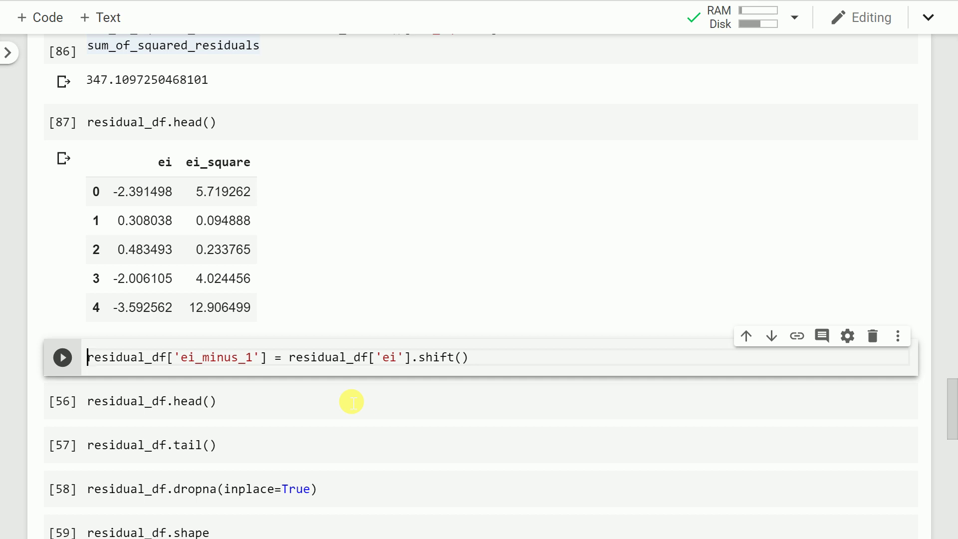
key("shift+Return")
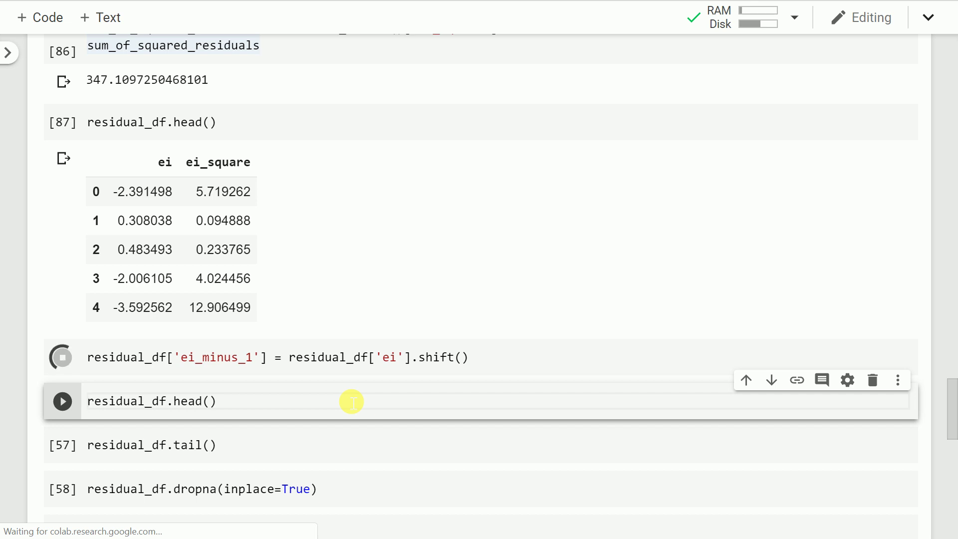
key("shift+Return")
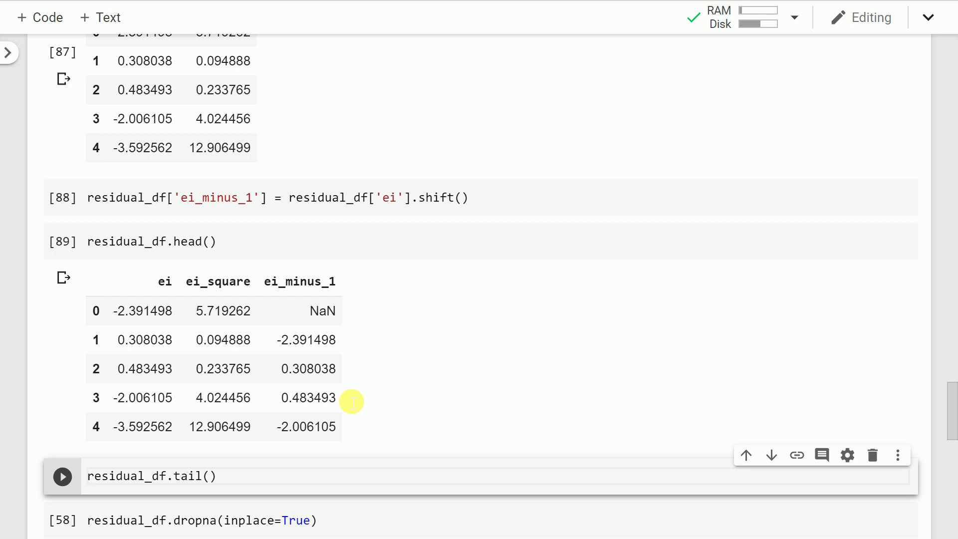
Highlight the first ei residual to compare it with the shifted column, and display the last rows with residual_df.tail().
double_click(124, 311)
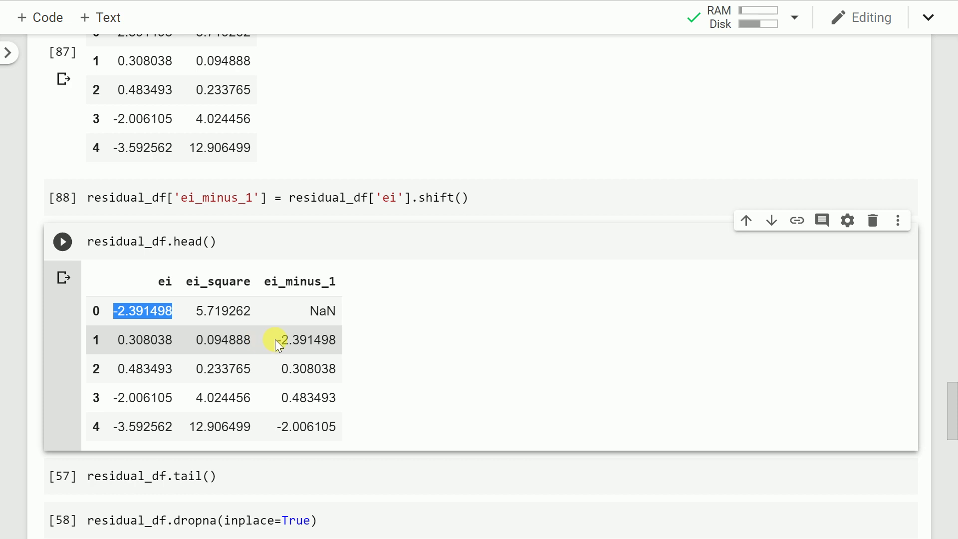
scroll(274, 339, "down", 2)
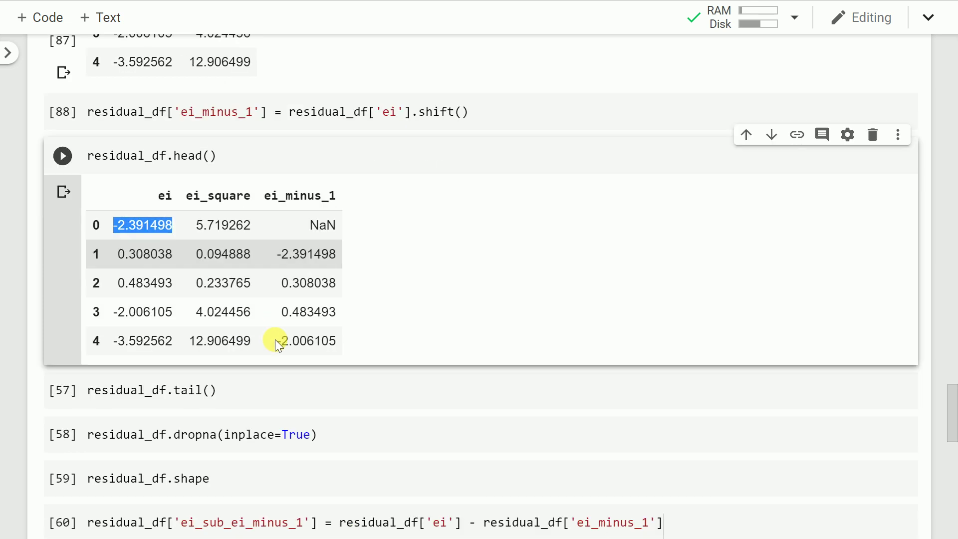
left_click(260, 380)
key("shift+Return")
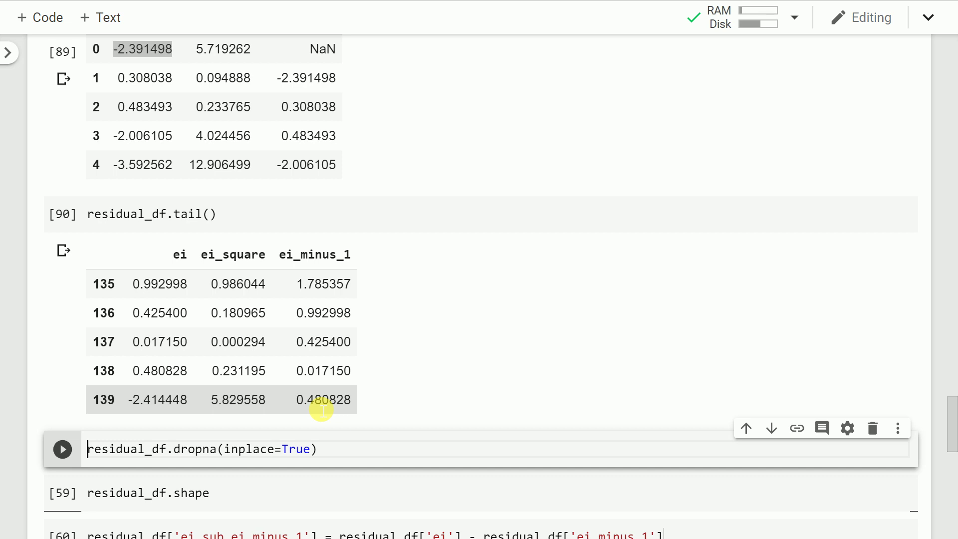
Drop the rows with missing values from residual_df in place and display its shape.
scroll(322, 409, "down", 2)
left_click(343, 363)
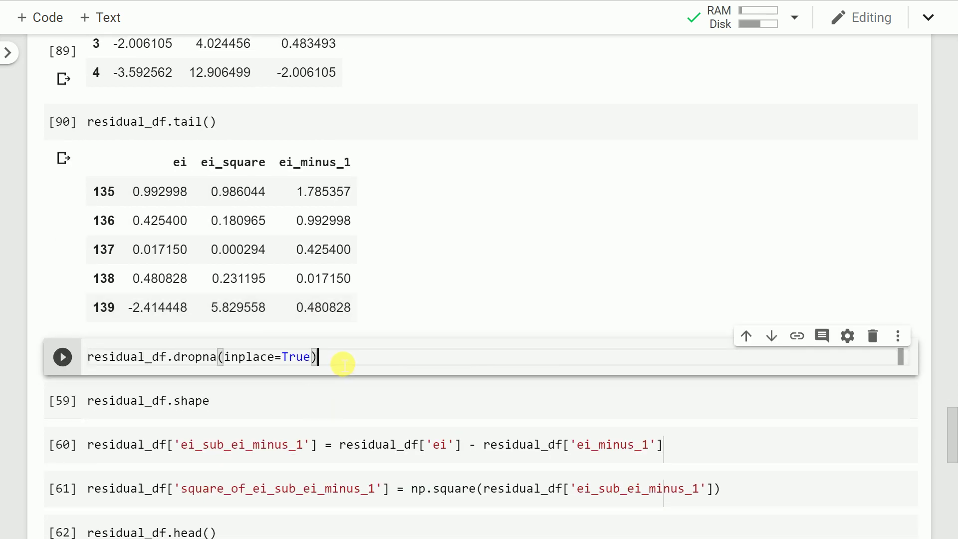
key("shift+Return")
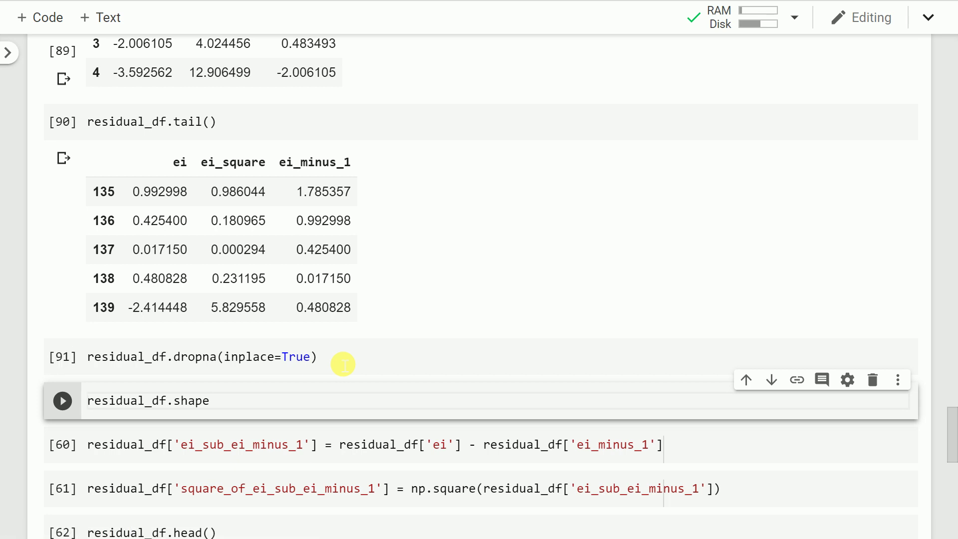
key("shift+Return")
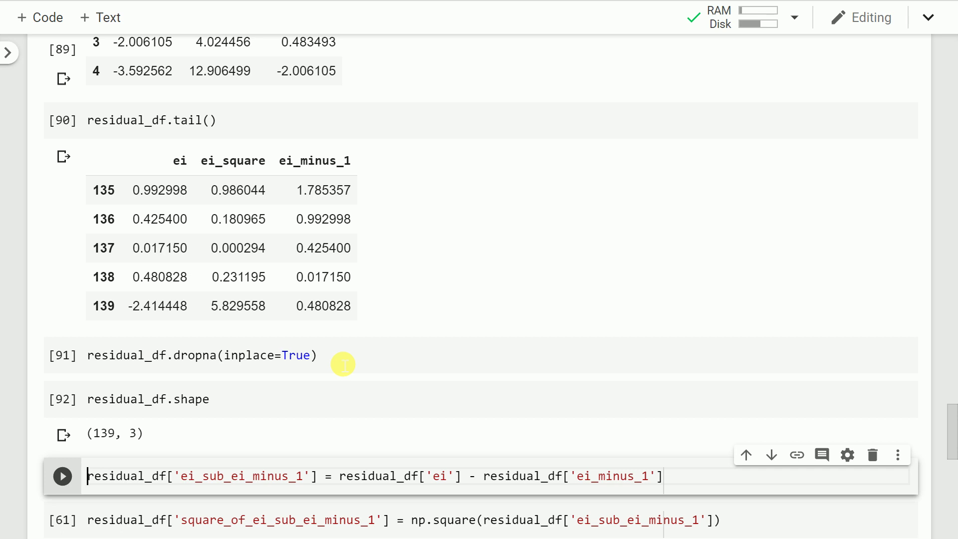
Run the cell adding the ei_sub_ei_minus_1 column, which subtracts ei_minus_1 from ei.
scroll(342, 364, "down", 2)
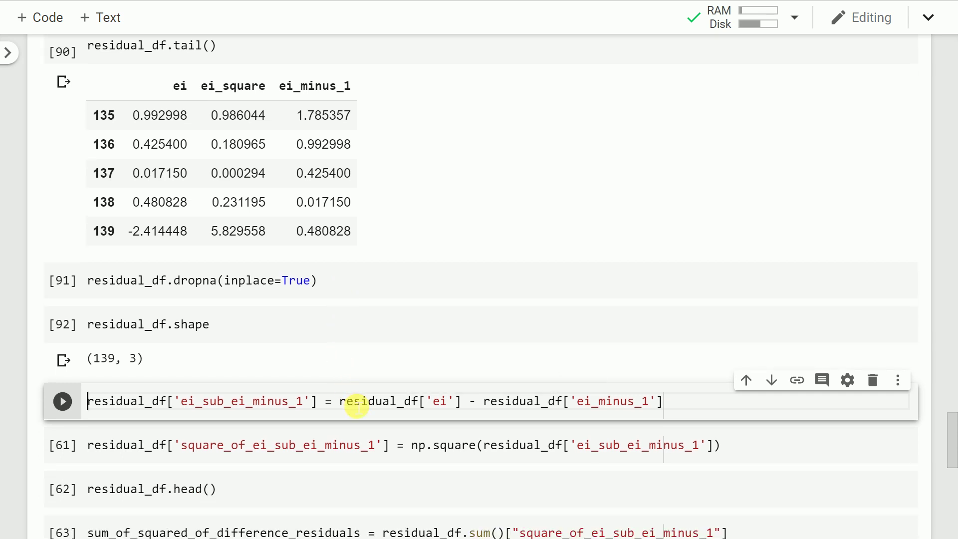
mouse_move(356, 407)
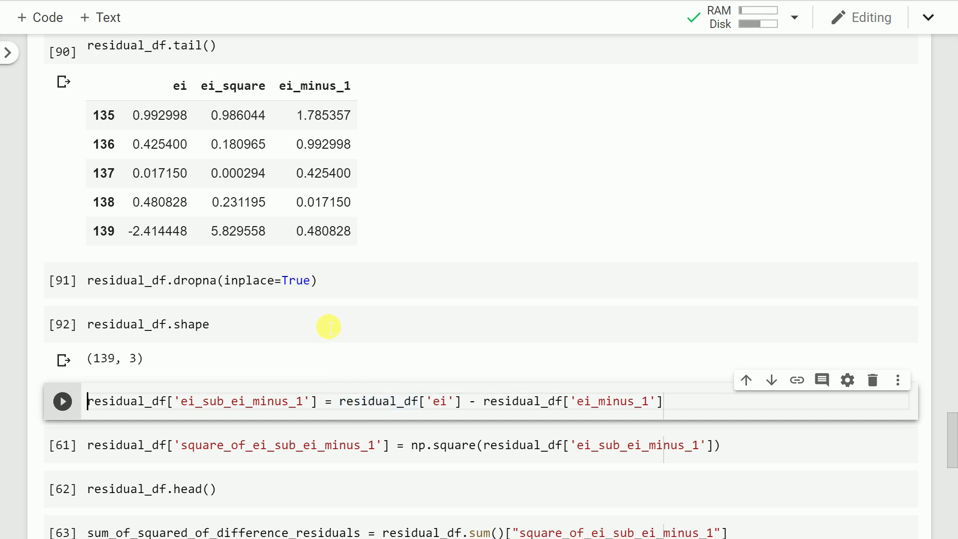
left_click(666, 402)
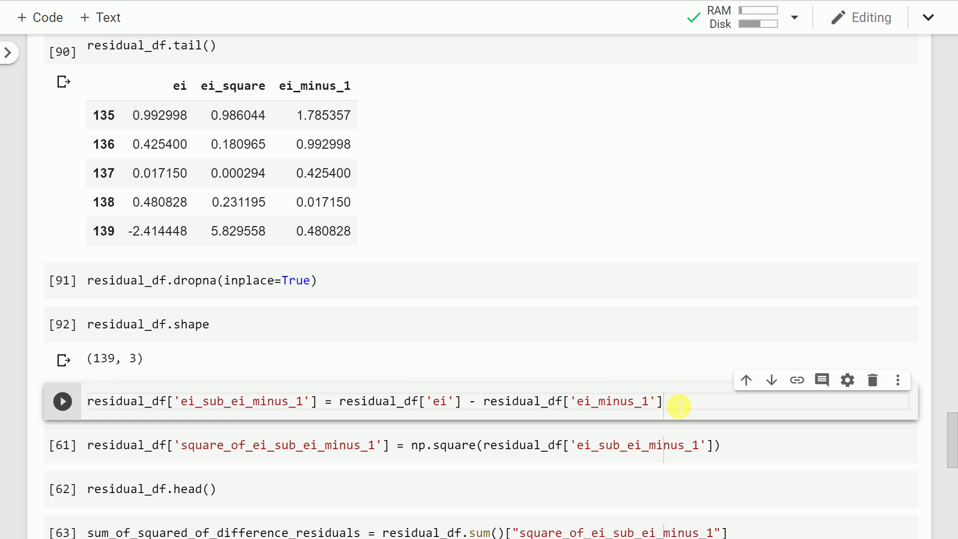
key("shift+Return")
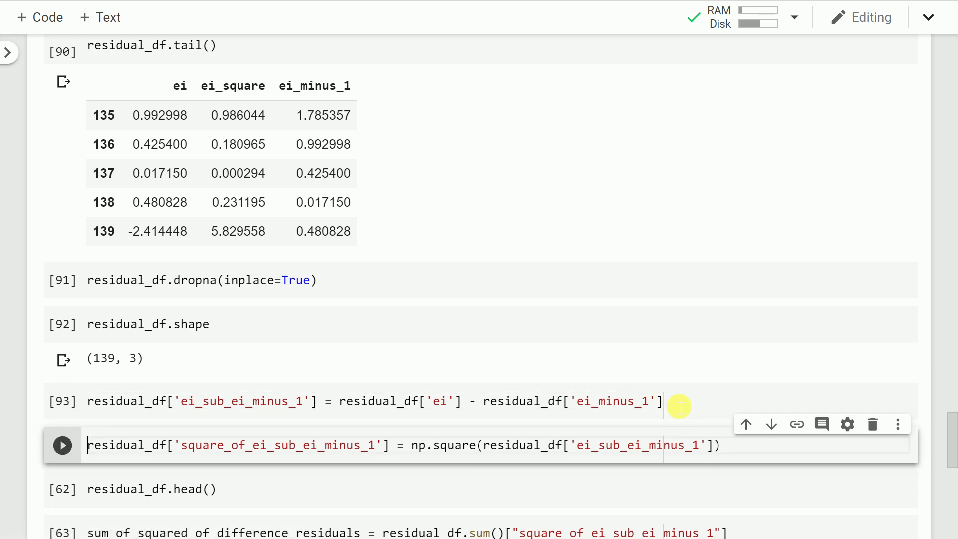
Add the square_of_ei_sub_ei_minus_1 column with np.square and display the first rows of residual_df.
scroll(677, 405, "down", 1)
left_click(738, 392)
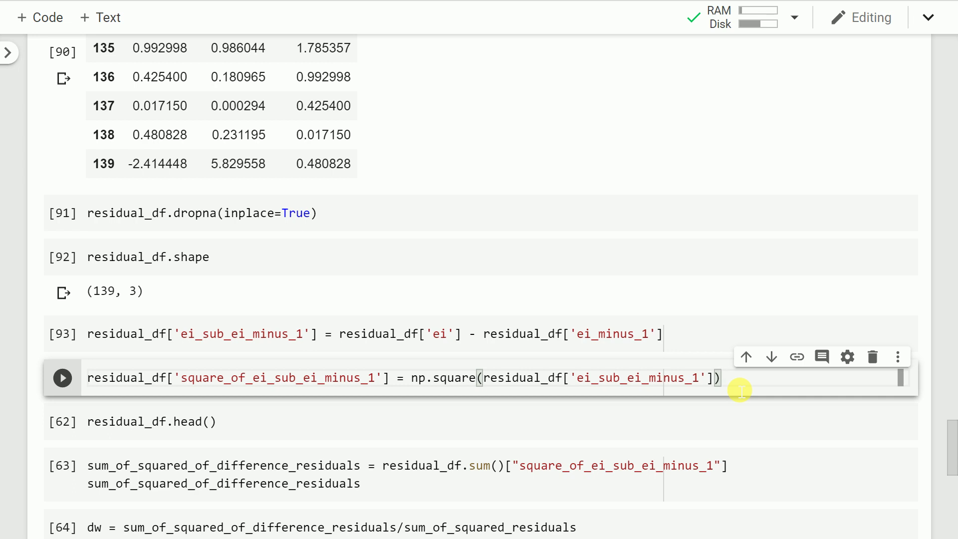
key("shift+Return")
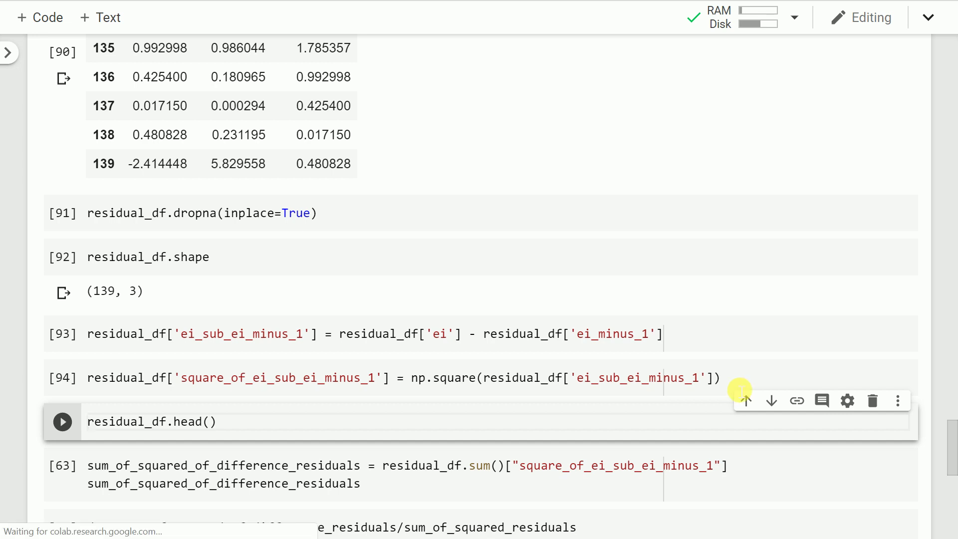
key("shift+Return")
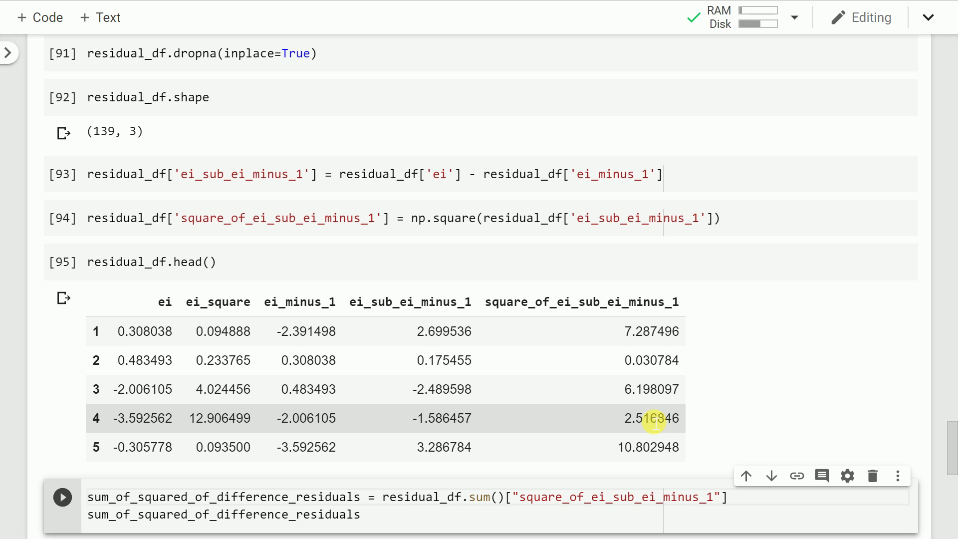
Compute sum_of_squared_of_difference_residuals, divide it by sum_of_squared_residuals to get dw, and display dw.
scroll(655, 421, "down", 3)
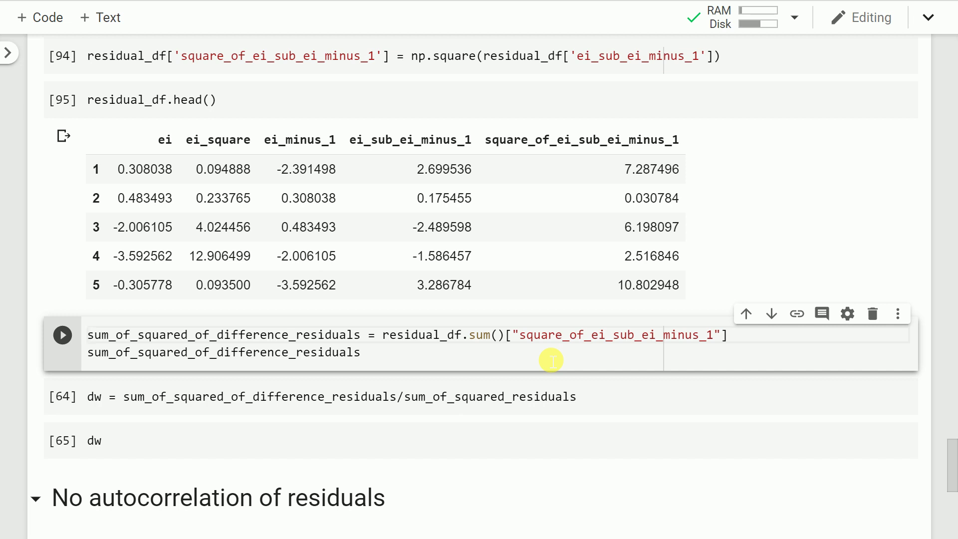
key("shift+Return")
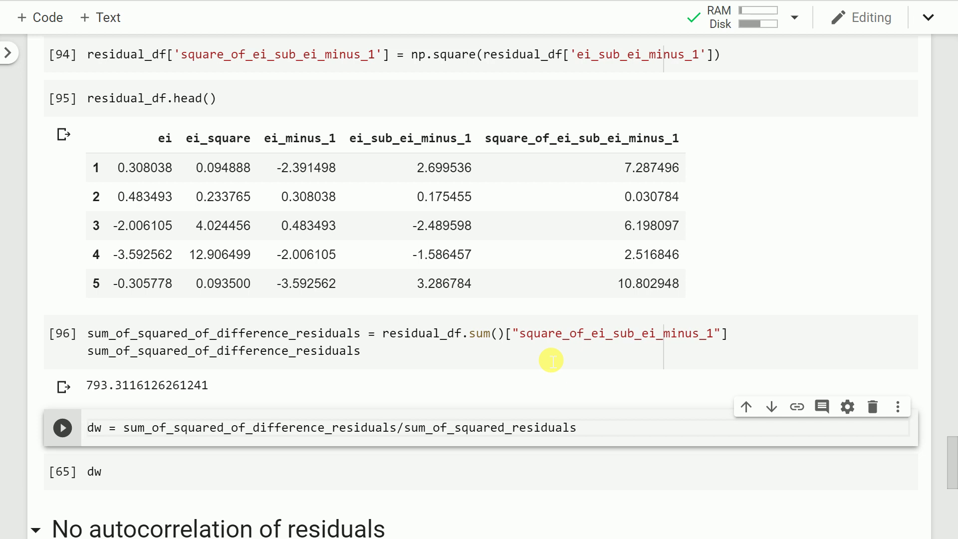
key("shift+Return")
key("shift+Return")
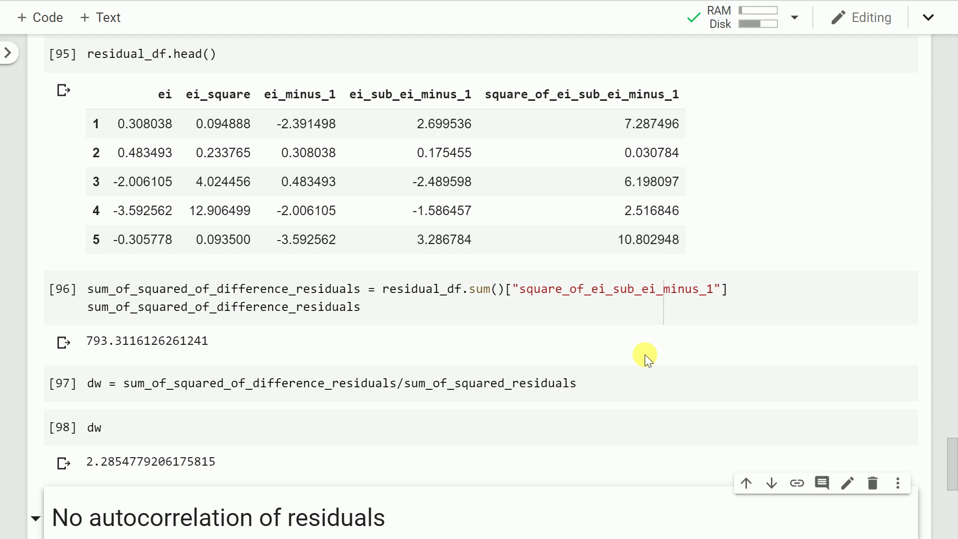
Return to the OLS summary and highlight its Durbin-Watson line to compare it with the computed dw.
scroll(644, 354, "up", 9)
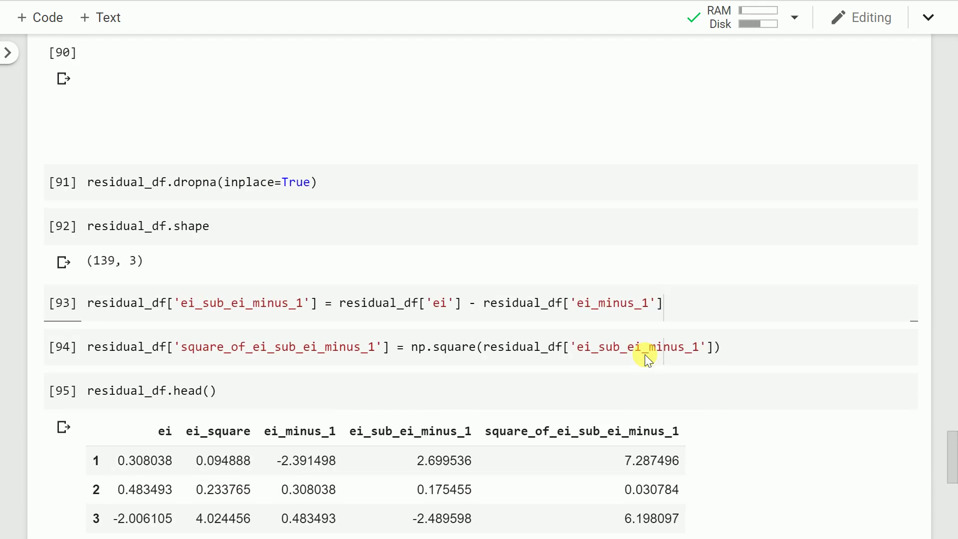
scroll(644, 355, "up", 20)
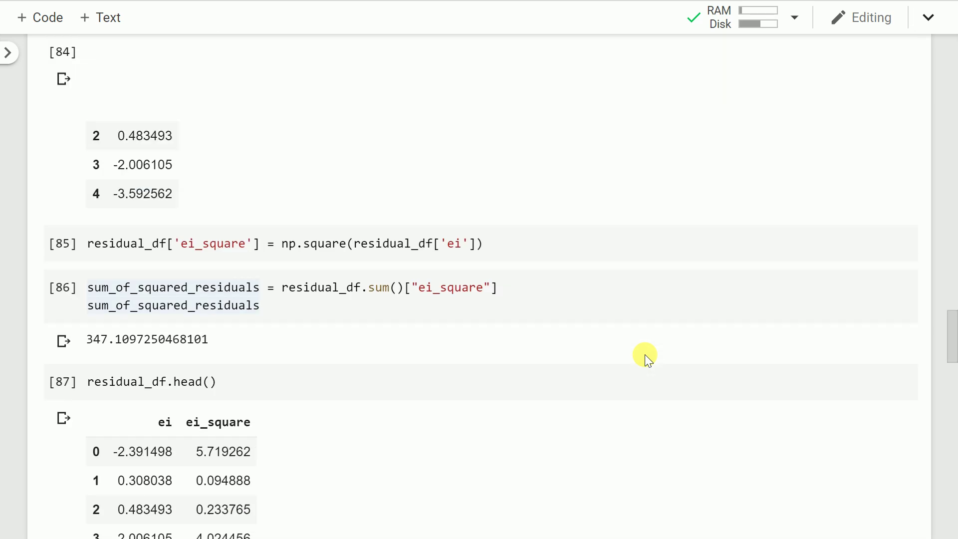
scroll(645, 354, "up", 14)
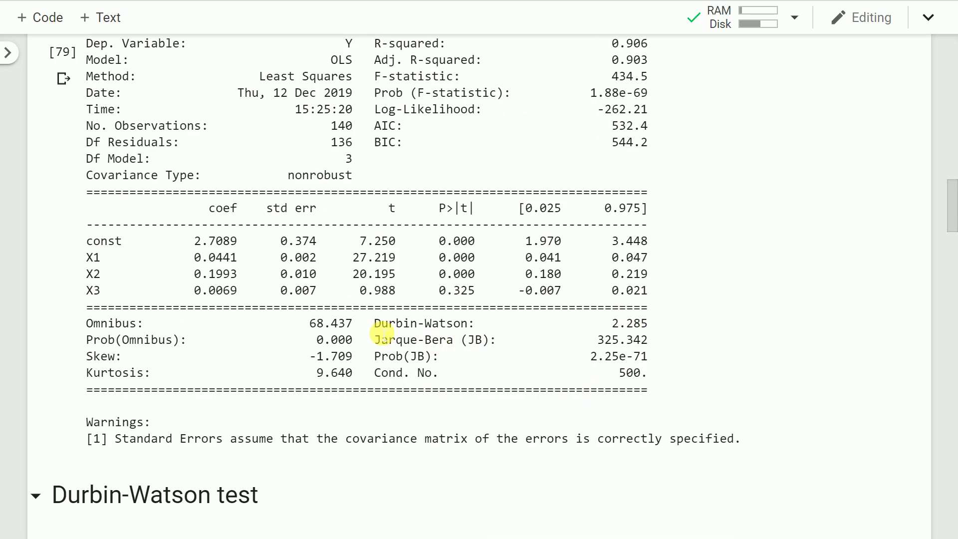
left_click_drag(374, 324, 652, 327)
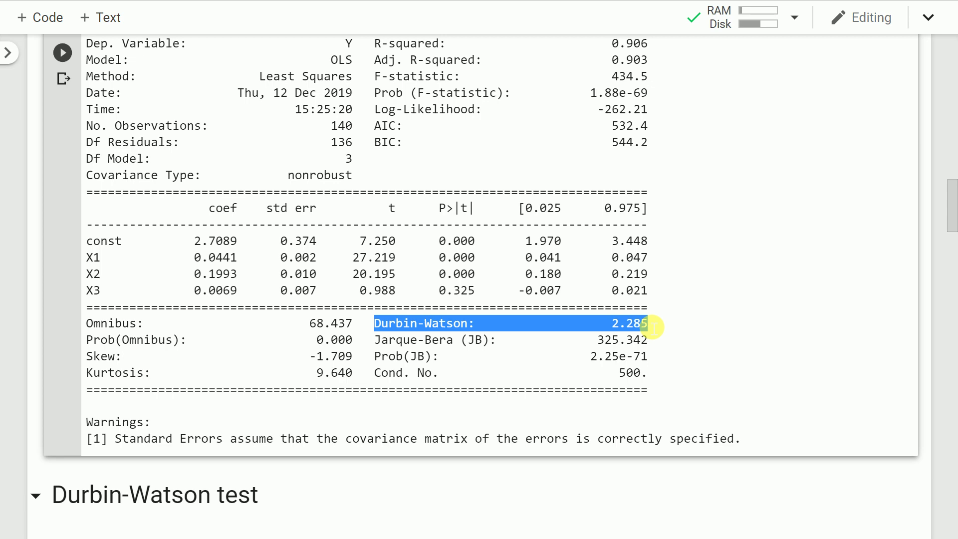
Go back over the Durbin-Watson decision rules and the residual calculation cells below the OLS summary.
scroll(652, 327, "down", 15)
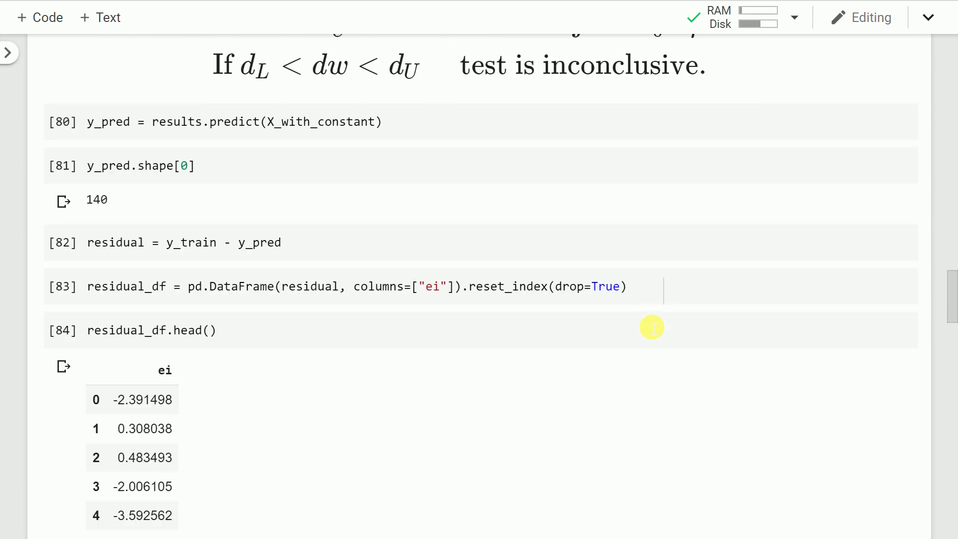
scroll(652, 327, "down", 12)
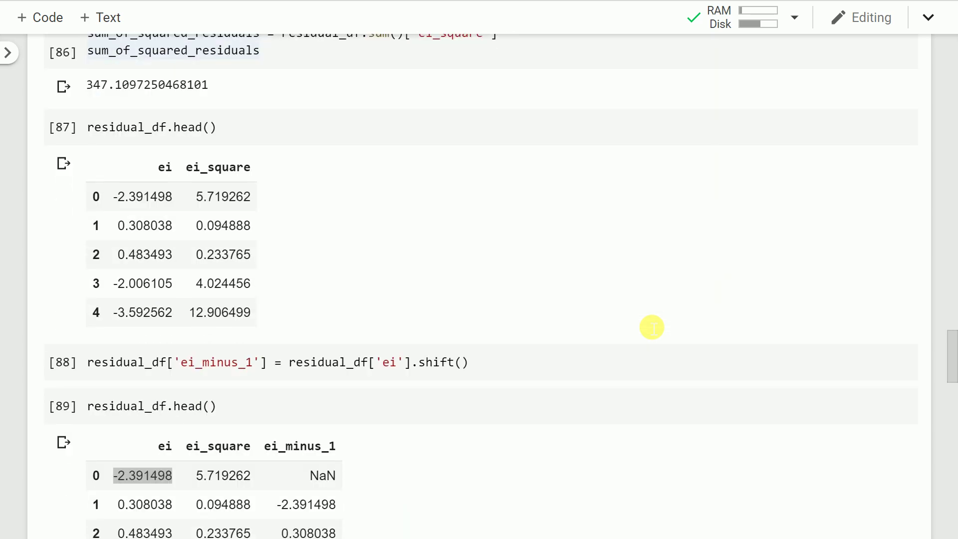
scroll(652, 327, "up", 15)
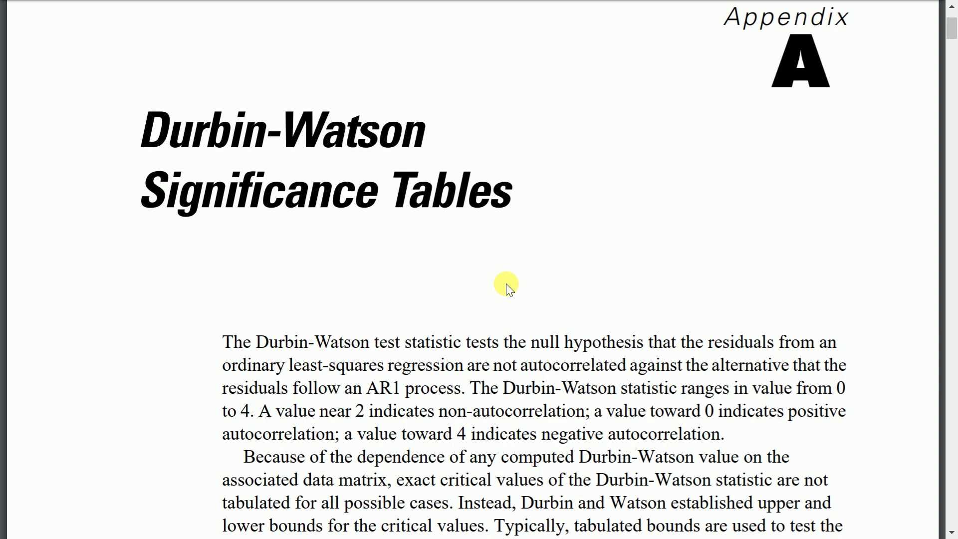
In the Durbin-Watson significance tables PDF, find Table A-1 and examine its 1 per cent dL and dU bounds by n and k'.
scroll(505, 283, "down", 10)
scroll(505, 284, "down", 3)
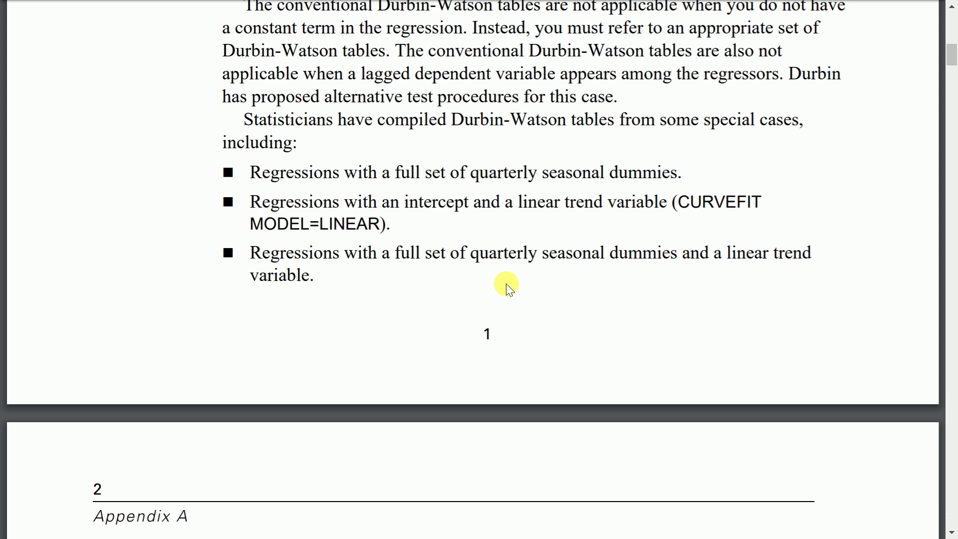
scroll(505, 283, "down", 1)
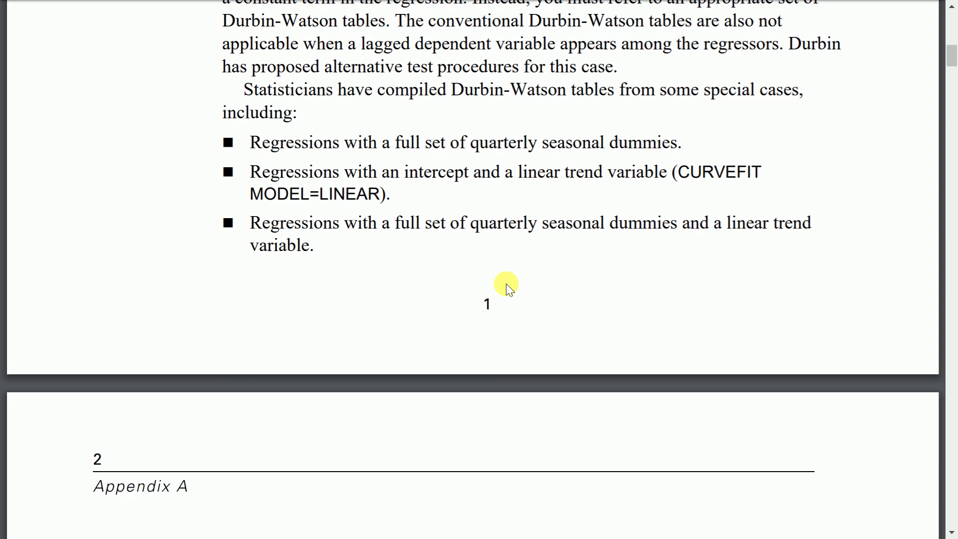
scroll(506, 283, "down", 10)
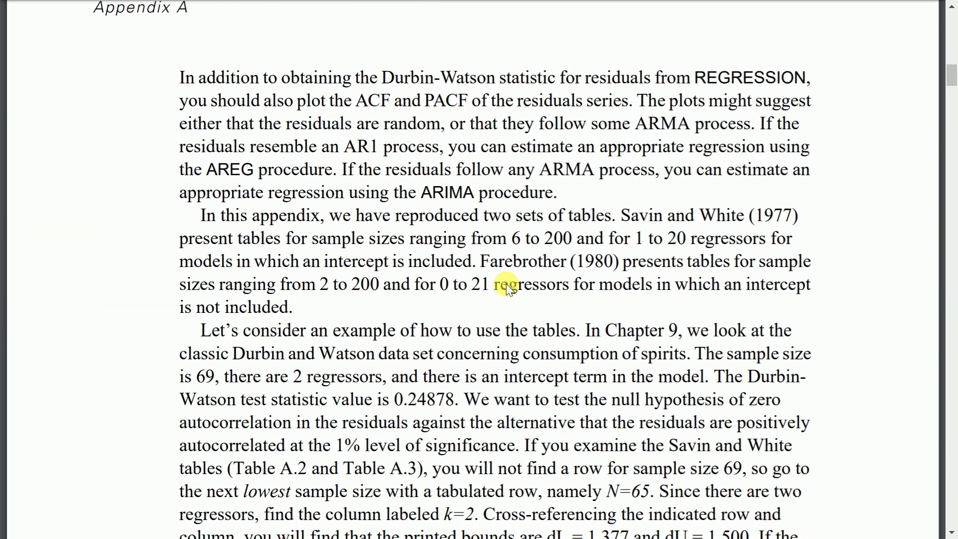
scroll(505, 283, "down", 15)
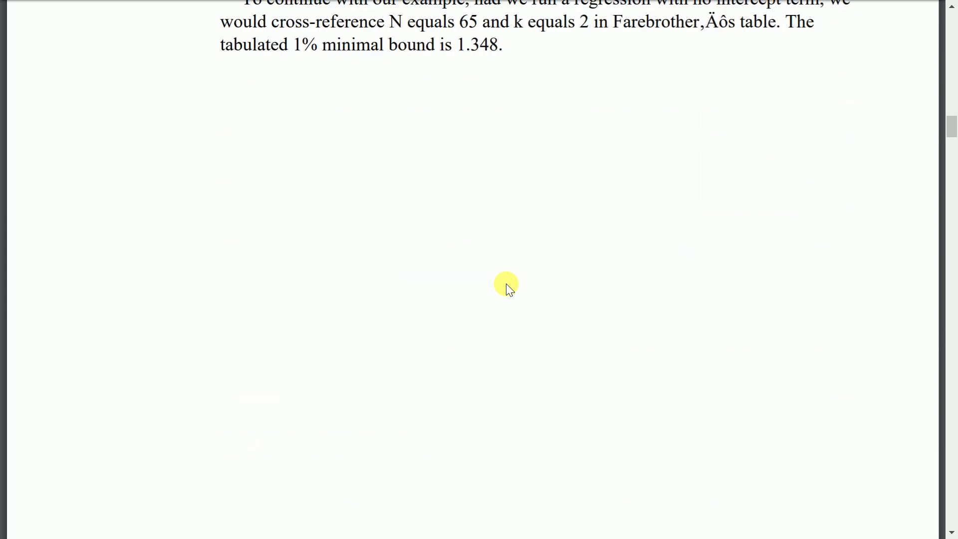
scroll(506, 283, "down", 20)
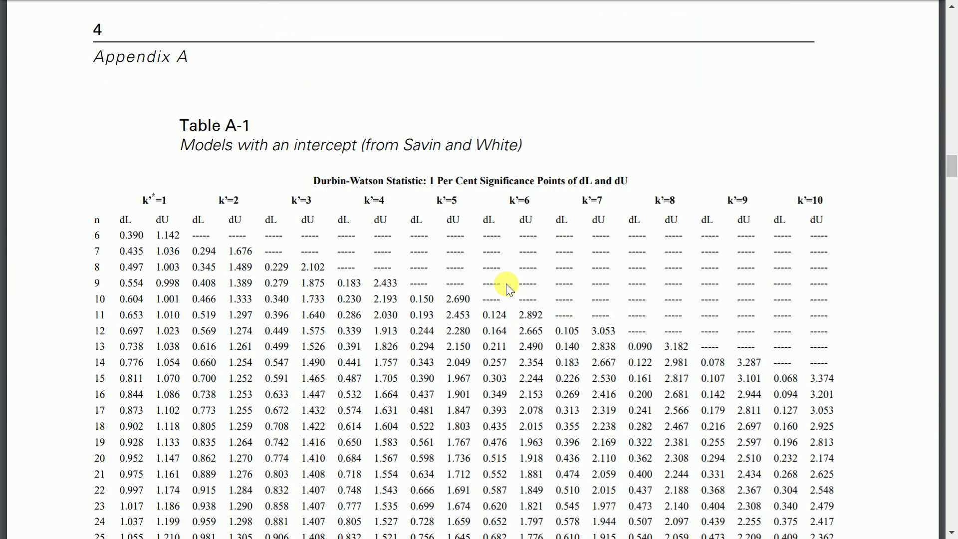
scroll(505, 283, "down", 2)
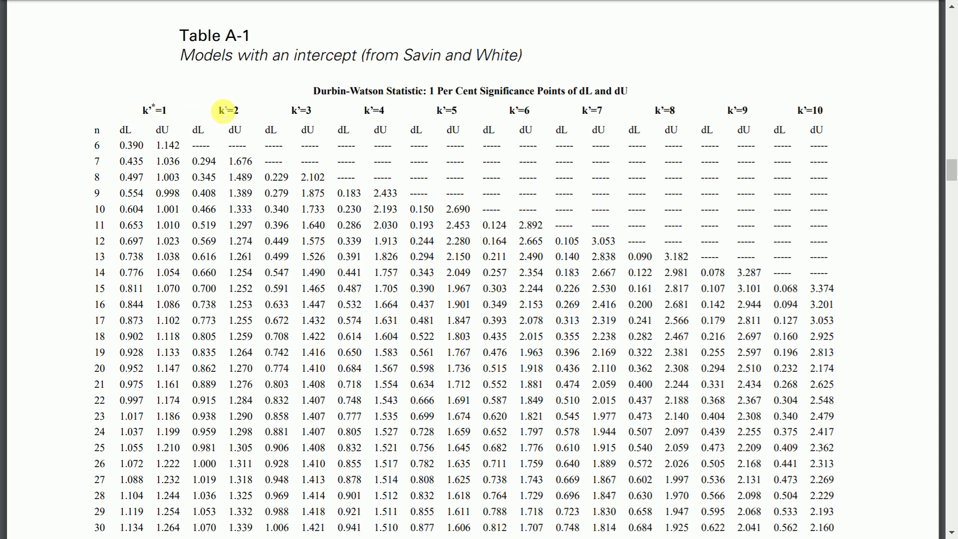
scroll(481, 282, "down", 3)
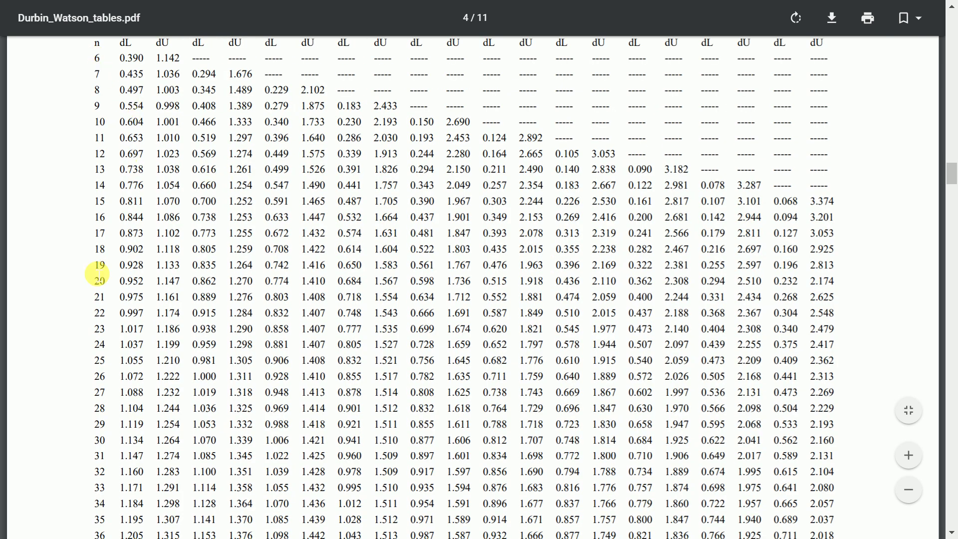
scroll(100, 195, "up", 1)
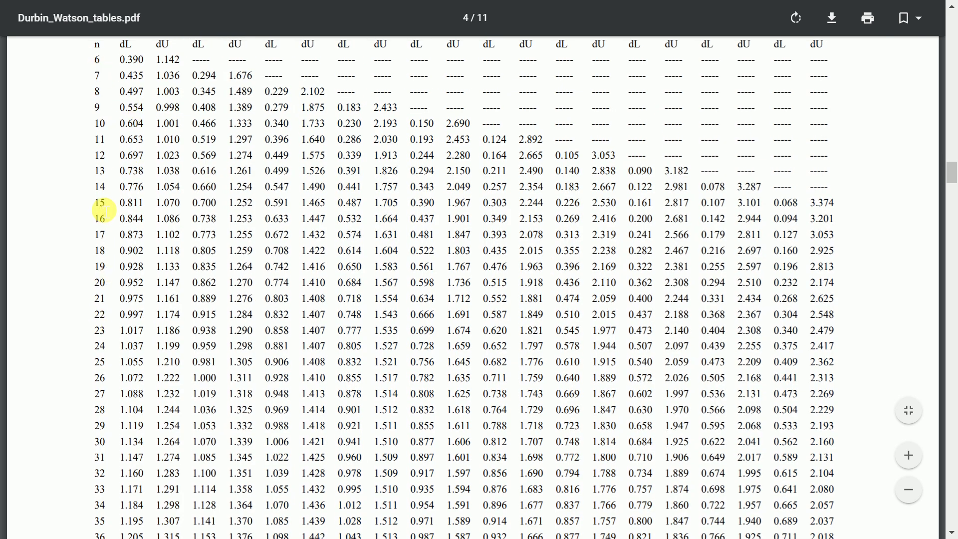